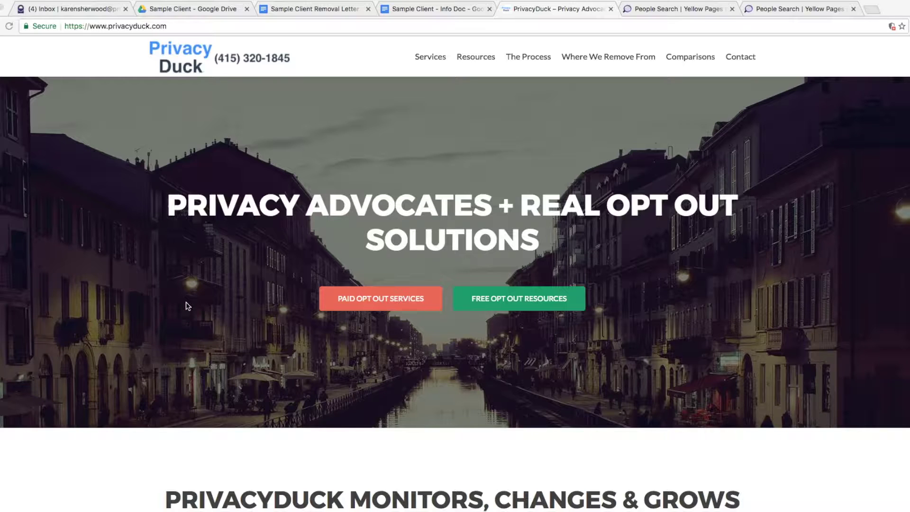
# Step: Replace the AccuTellus opt-out address in the People Search tab with acxiom.com and load it
pyautogui.click(44, 290)
pyautogui.click(639, 10)
pyautogui.click(633, 26)
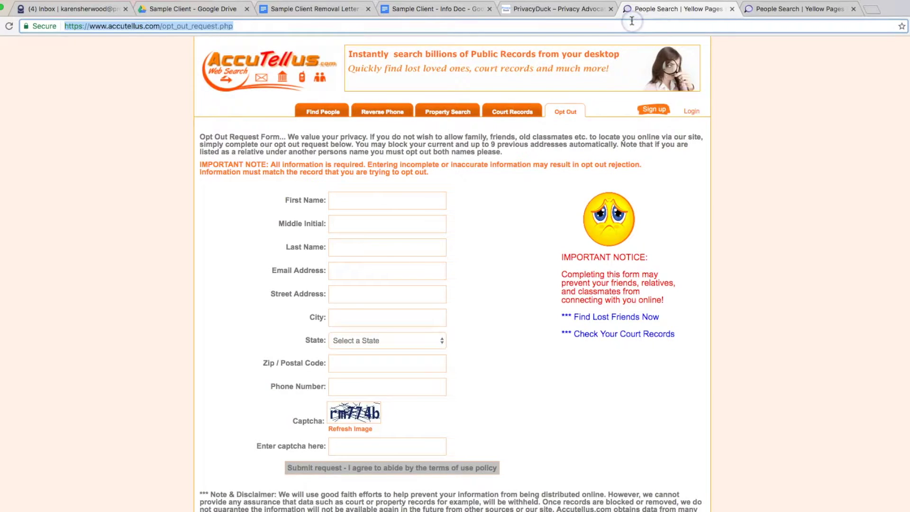
pyautogui.write('a')
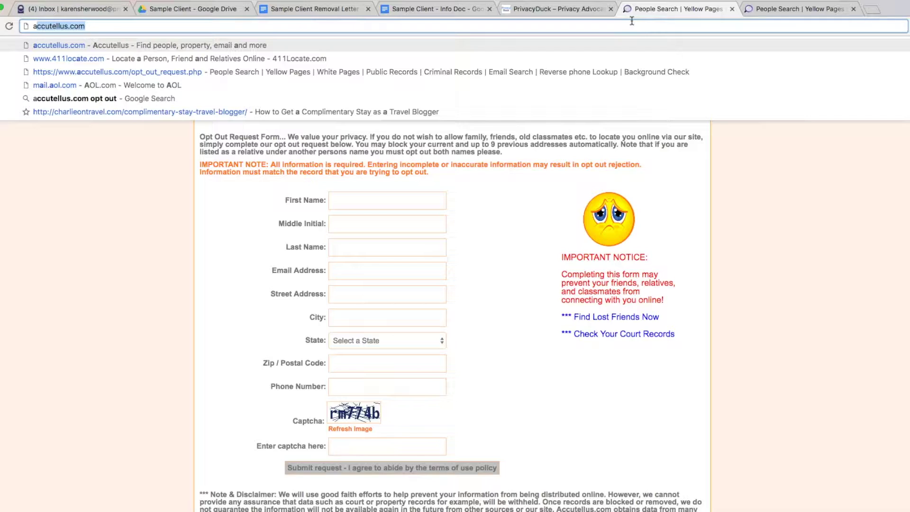
pyautogui.write('cxiom.x')
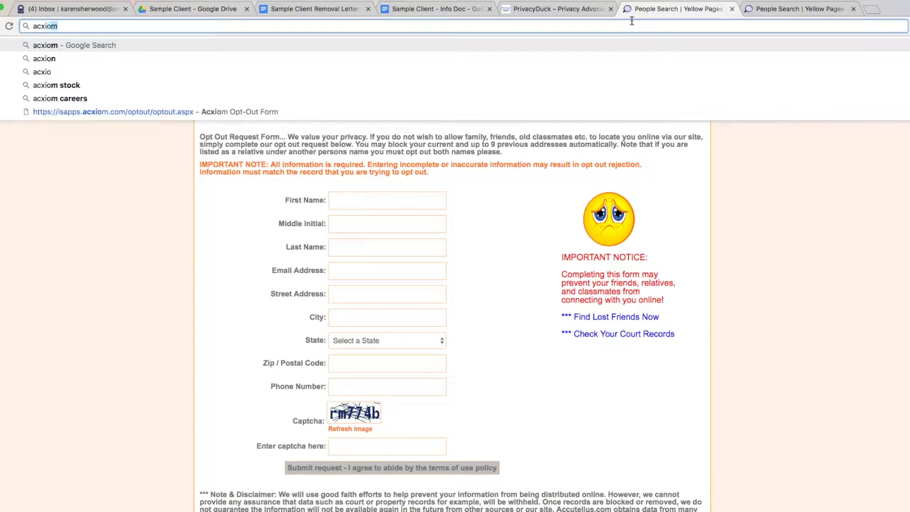
pyautogui.press('BackSpace')
pyautogui.write('com')
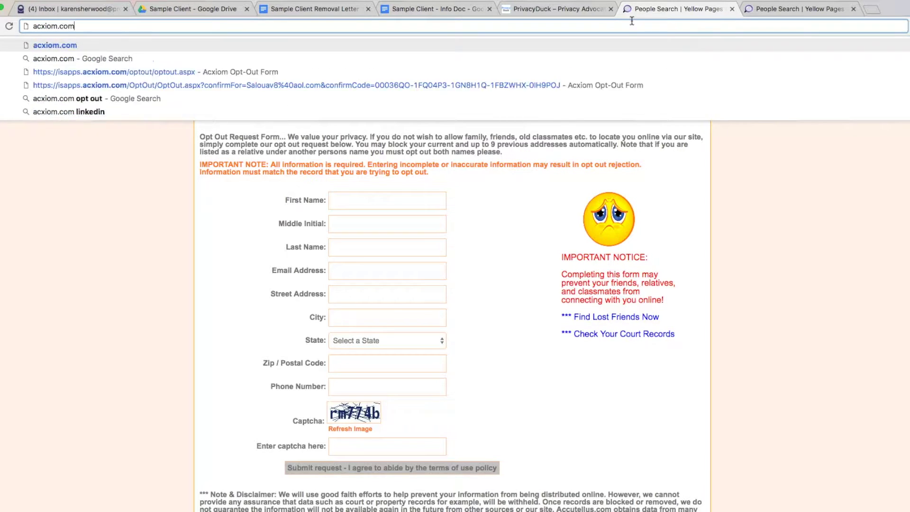
pyautogui.press('Return')
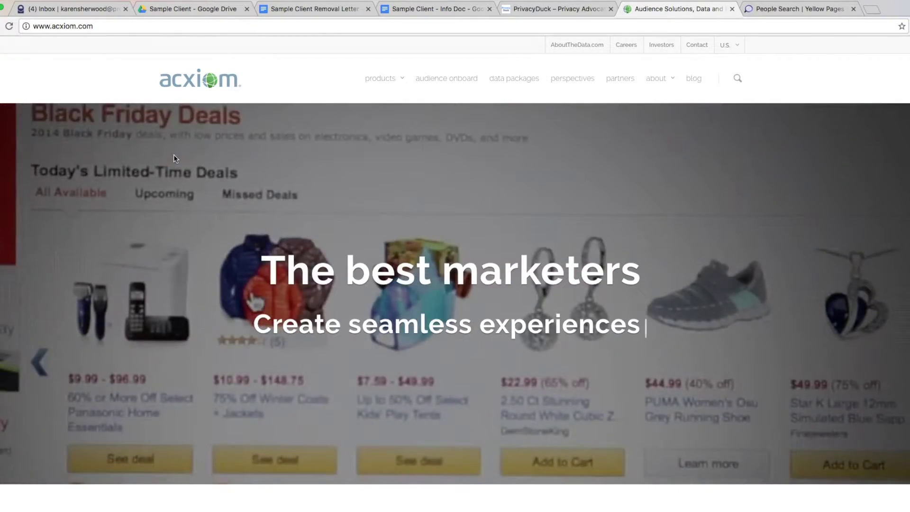
pyautogui.click(268, 101)
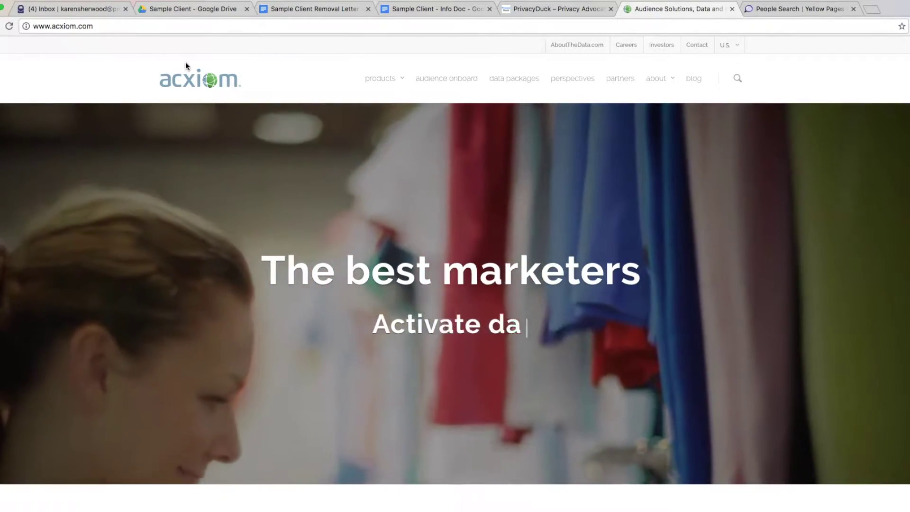
pyautogui.click(178, 65)
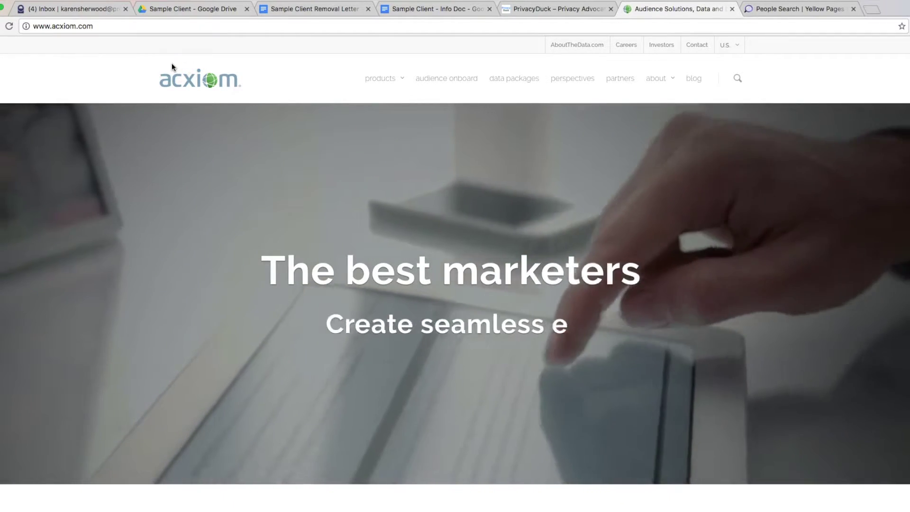
pyautogui.click(123, 49)
pyautogui.click(67, 9)
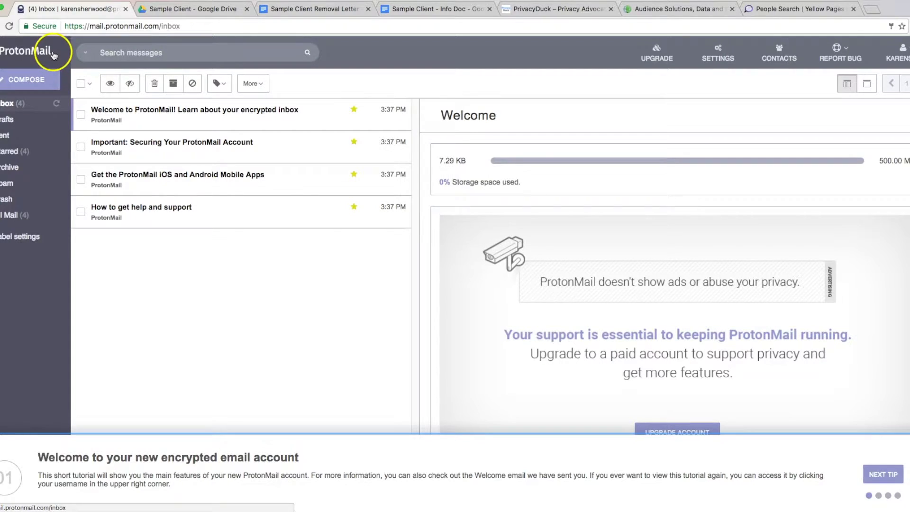
pyautogui.click(677, 9)
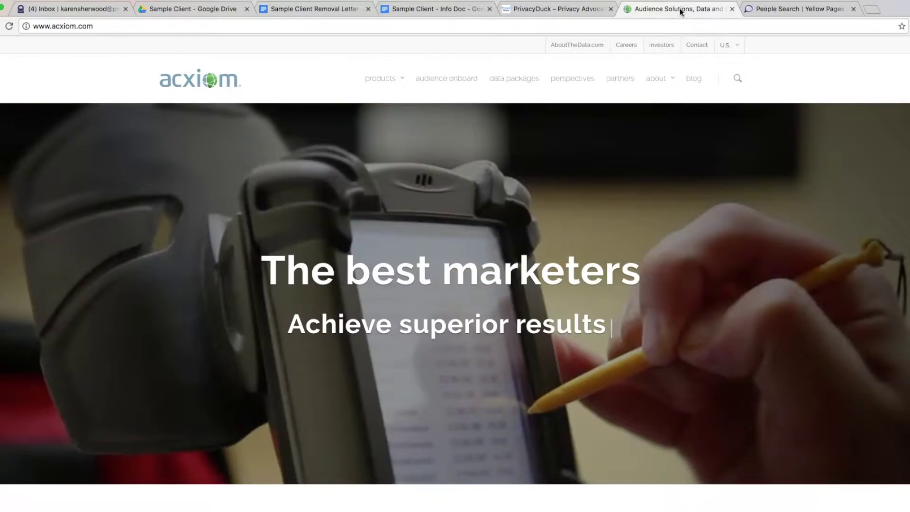
pyautogui.click(662, 31)
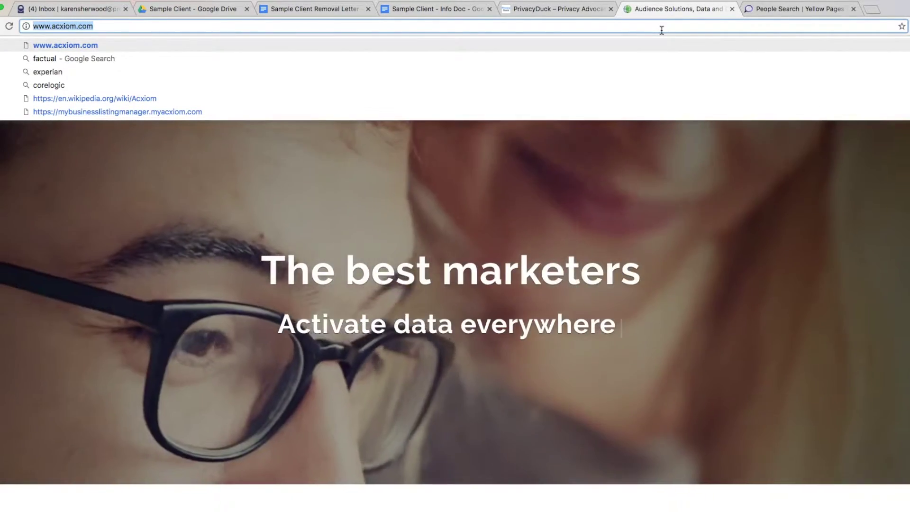
pyautogui.write('http')
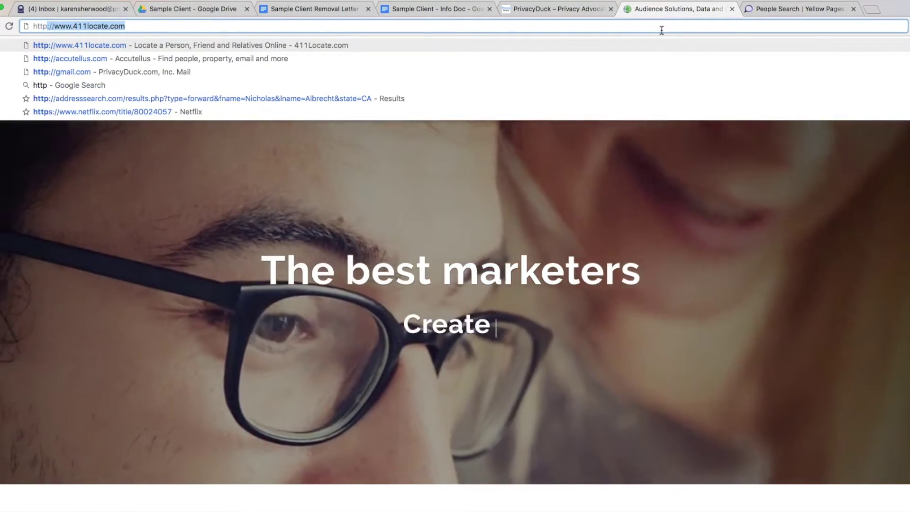
pyautogui.write('s://')
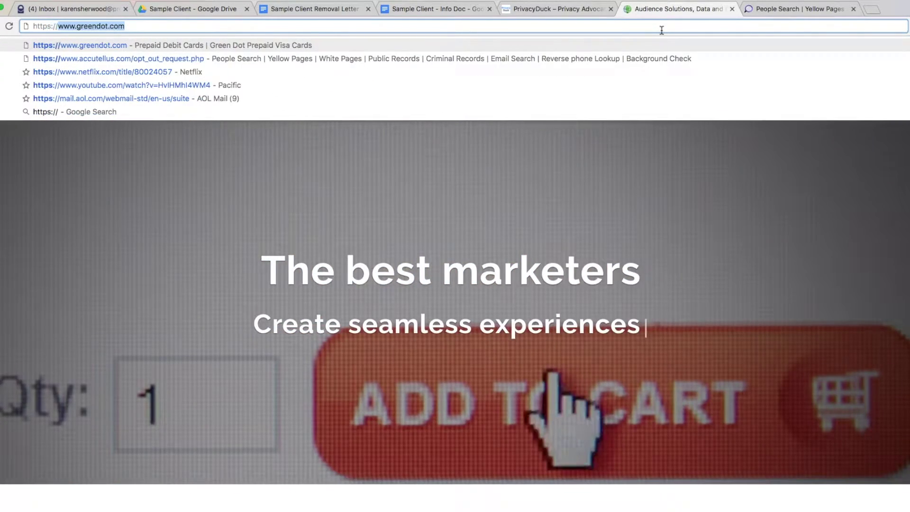
pyautogui.write('isa')
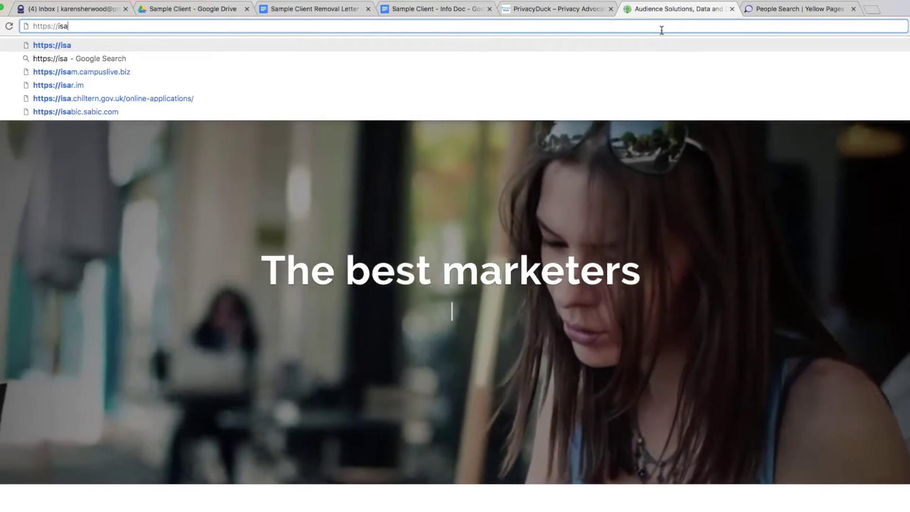
pyautogui.write('pps.ac')
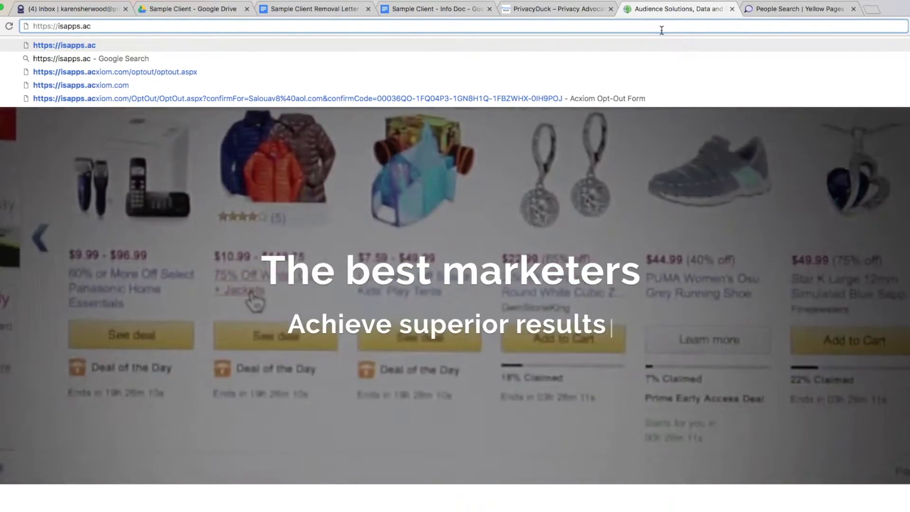
pyautogui.write('xiom.com/')
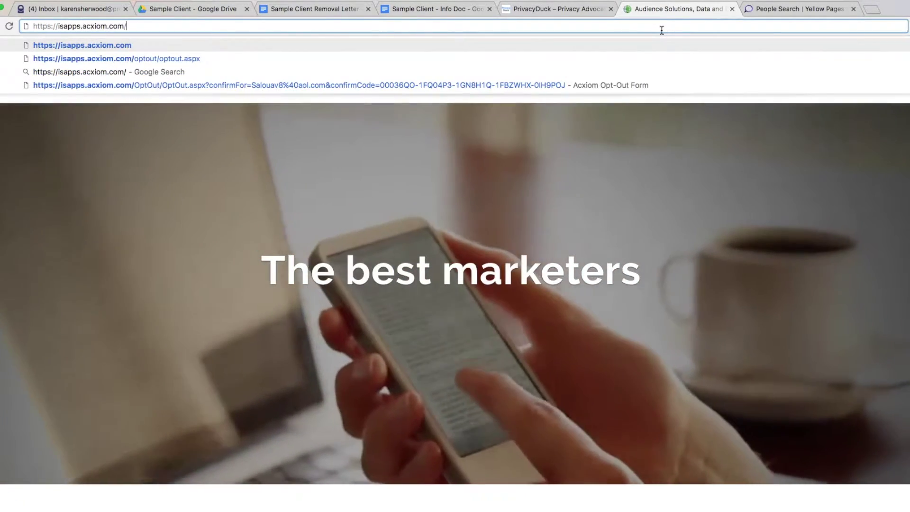
pyautogui.write('opto')
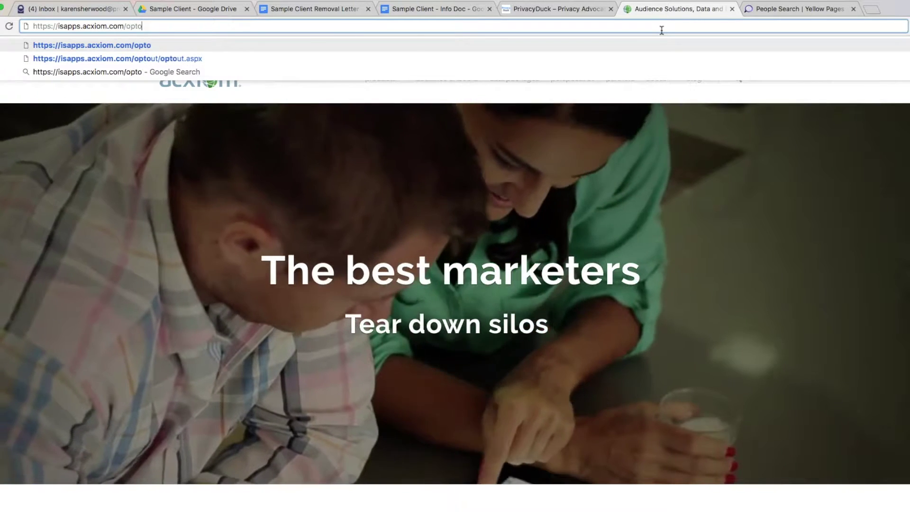
pyautogui.write('ut/')
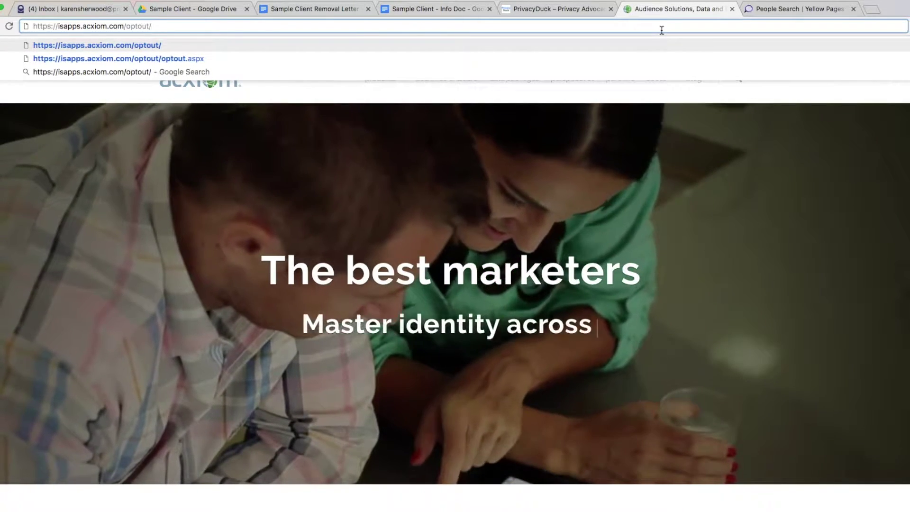
pyautogui.write('optout.as')
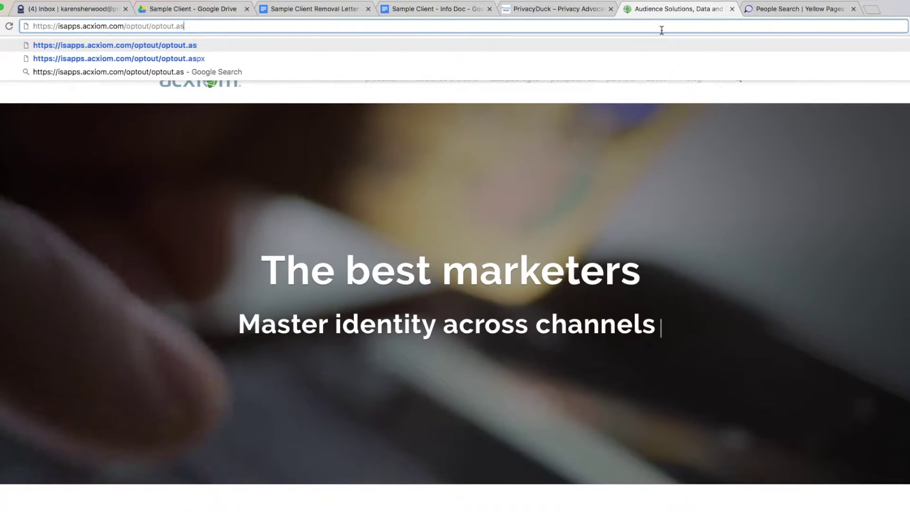
pyautogui.write('px')
pyautogui.press('Return')
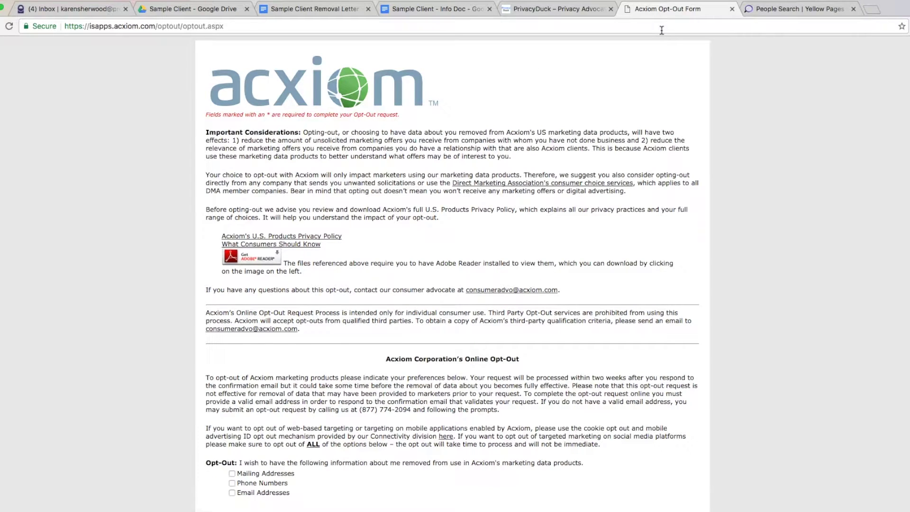
# Step: Tick Mailing Addresses, Phone Numbers and Email Addresses for removal, leaving Myself selected
pyautogui.scroll(-5, 549, 164)
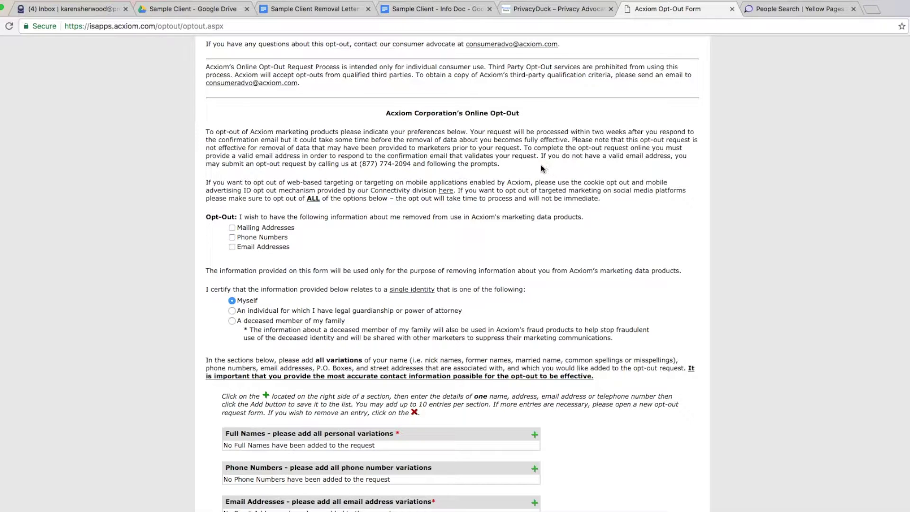
pyautogui.scroll(-2, 541, 164)
pyautogui.click(232, 173)
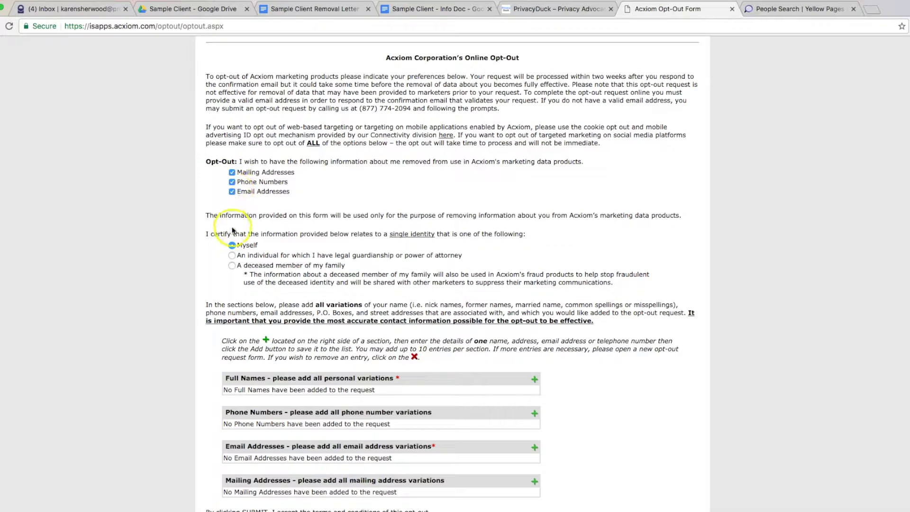
pyautogui.scroll(-2, 230, 221)
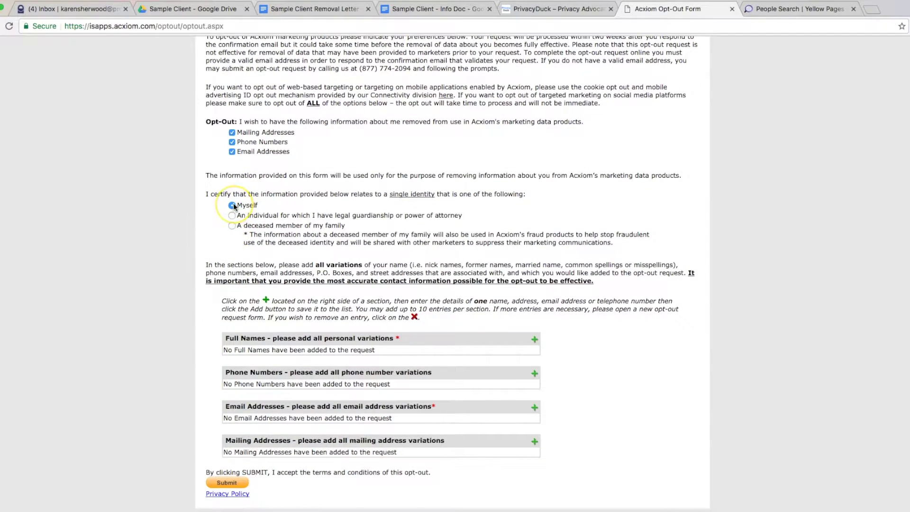
# Step: Open the Full Names entry fields, discarding a first empty attempt
pyautogui.click(231, 207)
pyautogui.click(534, 340)
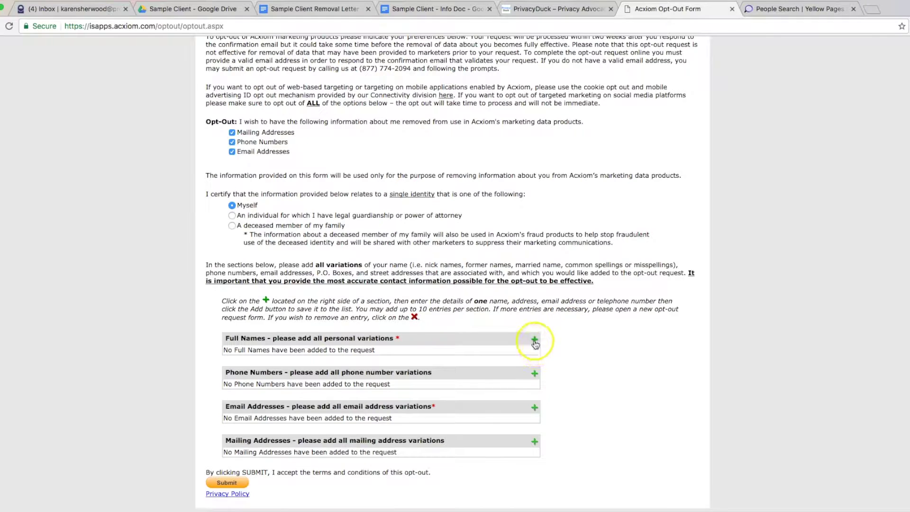
pyautogui.click(532, 227)
pyautogui.scroll(-2, 532, 227)
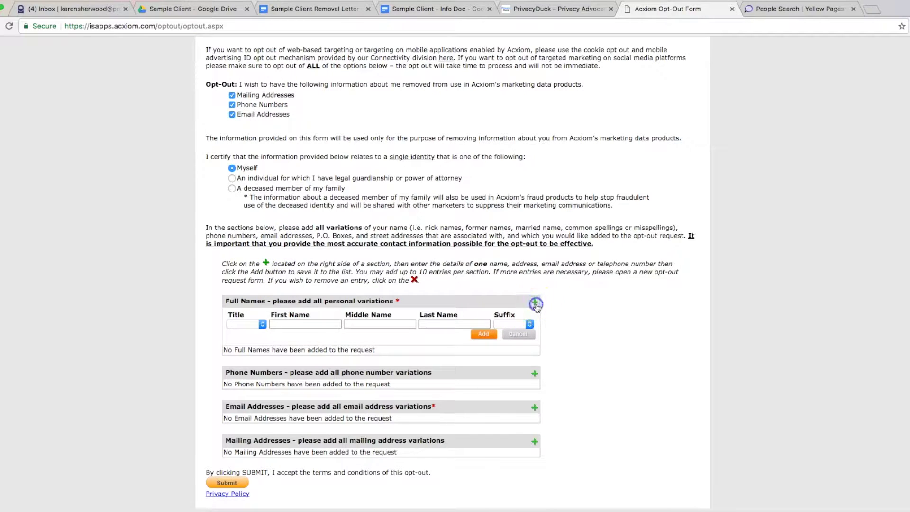
pyautogui.click(517, 333)
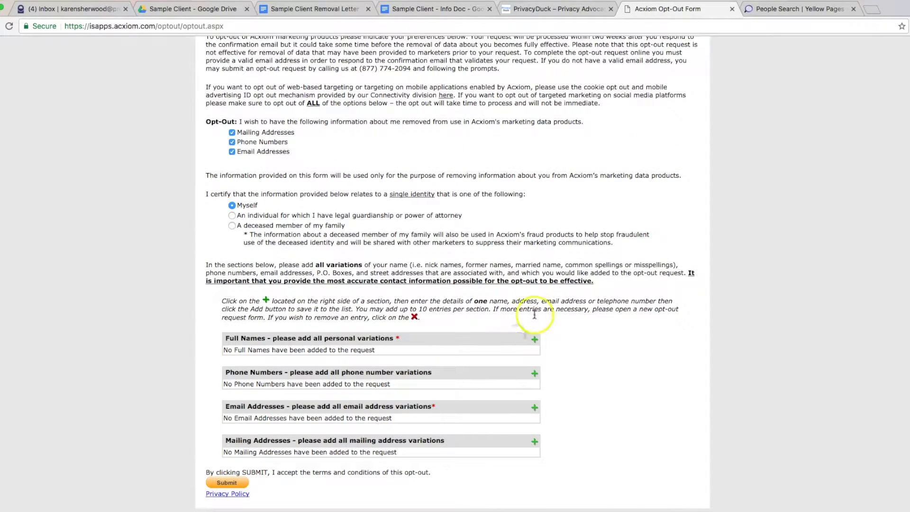
pyautogui.click(535, 340)
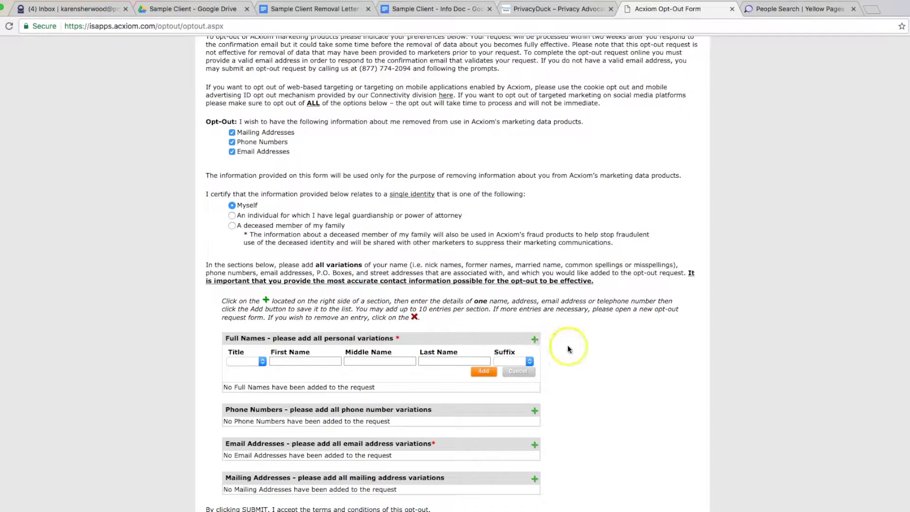
pyautogui.scroll(-2, 569, 350)
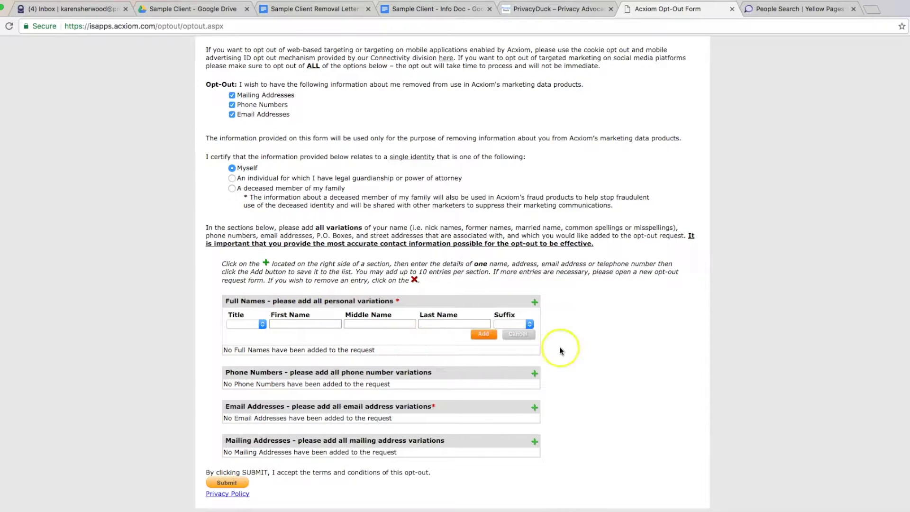
# Step: Add the client's autofilled full name with title Mr. and start a phone number entry
pyautogui.click(251, 324)
pyautogui.click(252, 332)
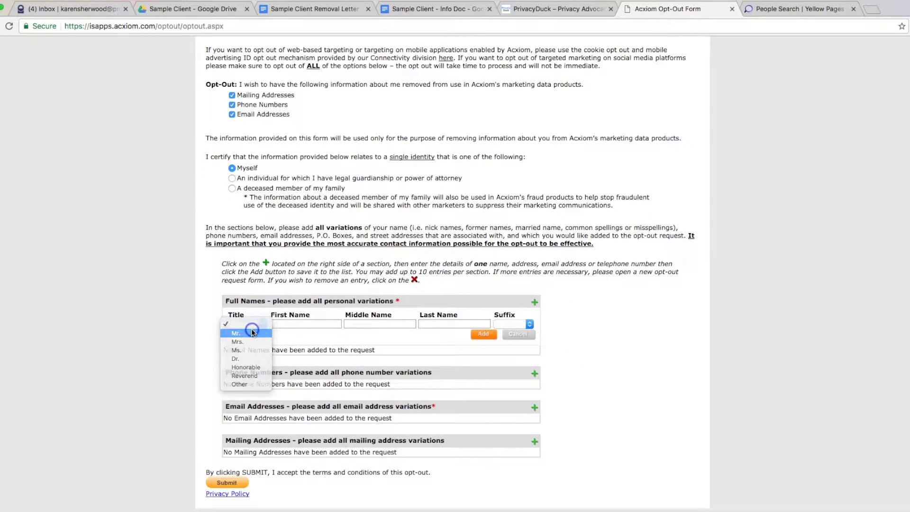
pyautogui.press('Tab')
pyautogui.write('John')
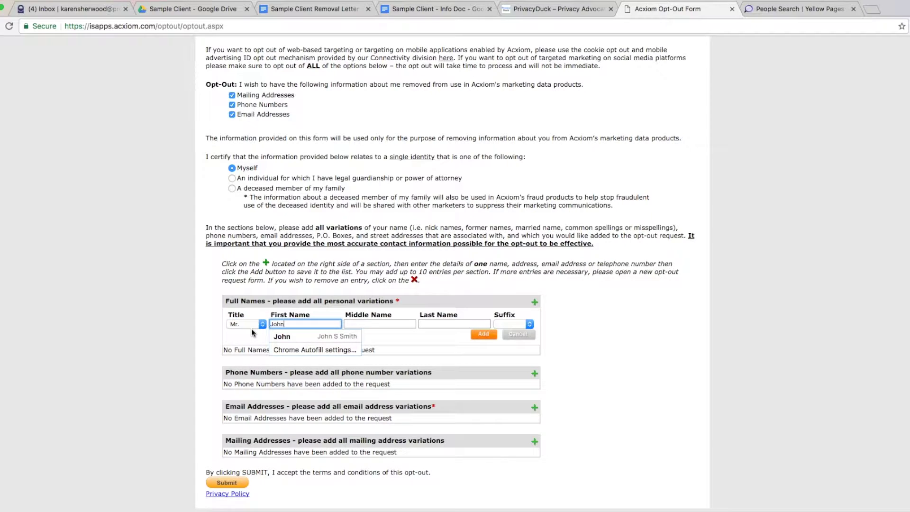
pyautogui.press('Down')
pyautogui.press('Return')
pyautogui.press('Tab')
pyautogui.press('Tab')
pyautogui.press('Tab')
pyautogui.press('Tab')
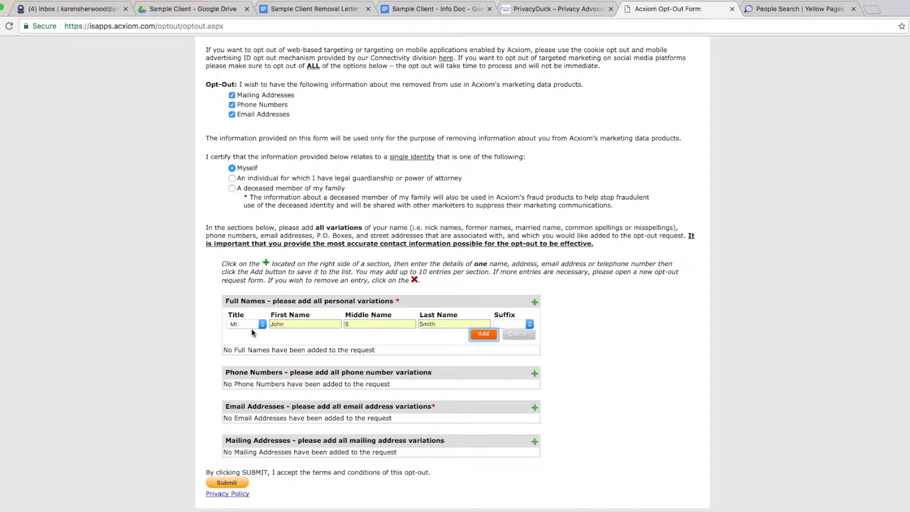
pyautogui.press('Return')
pyautogui.click(534, 373)
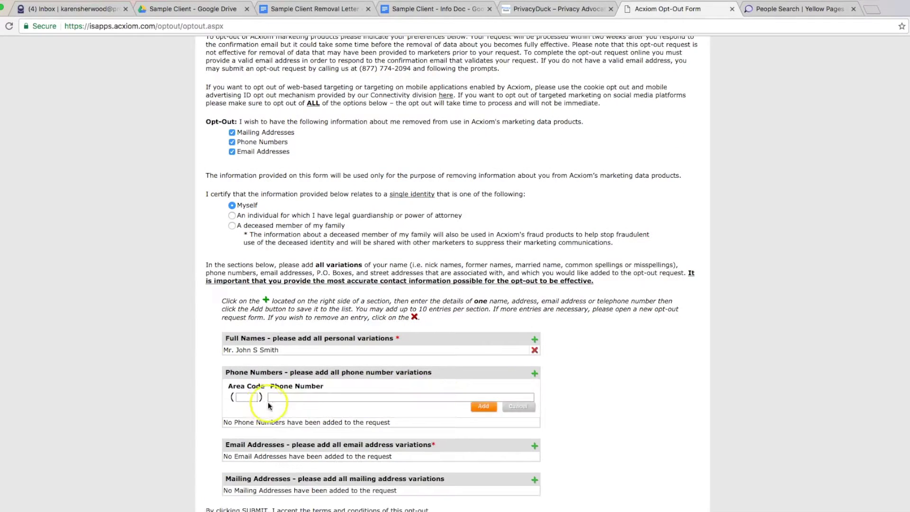
pyautogui.click(245, 398)
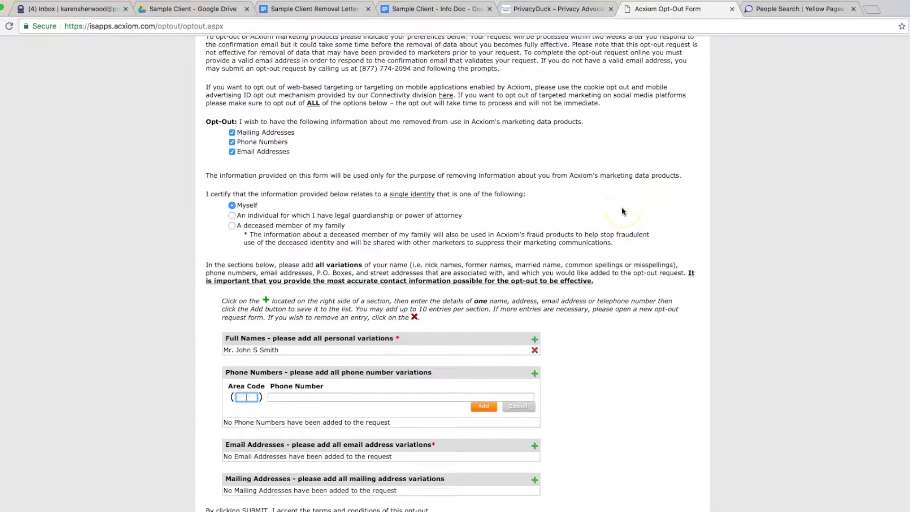
# Step: Add the client's phone number and email address to the opt-out request
pyautogui.write('818')
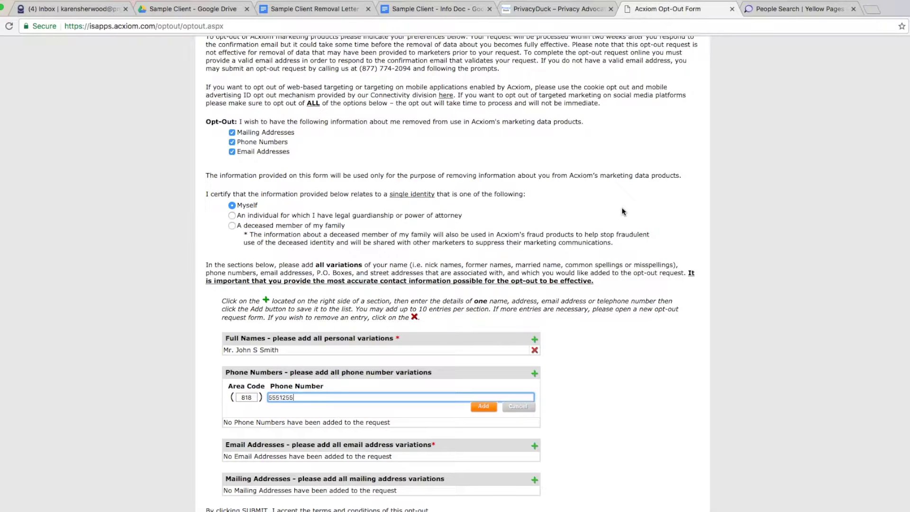
pyautogui.click(480, 409)
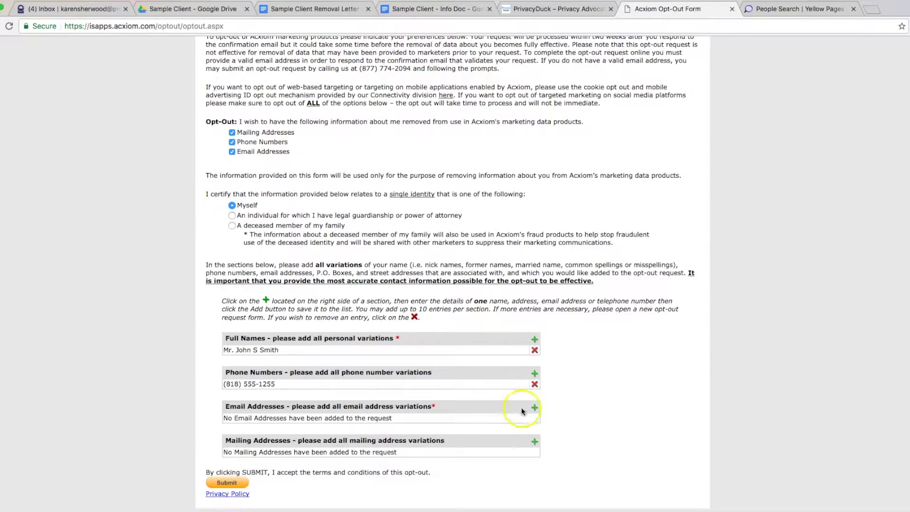
pyautogui.click(534, 408)
pyautogui.click(359, 427)
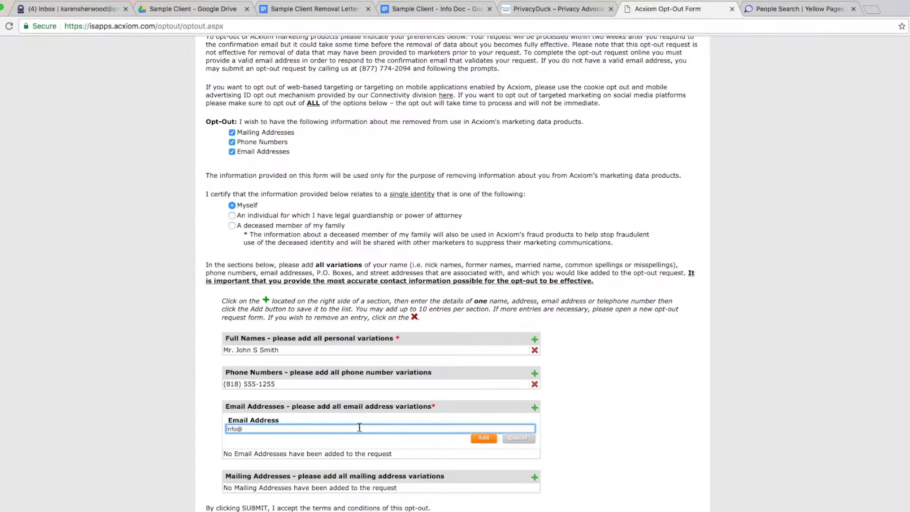
pyautogui.press('Return')
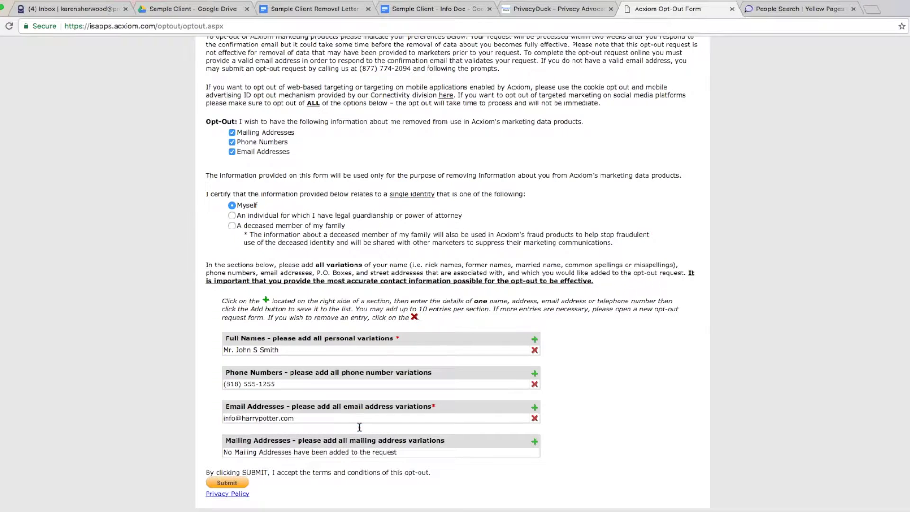
# Step: Add the client's autofilled mailing address and choose the recommended standardized version
pyautogui.click(535, 440)
pyautogui.scroll(-2, 561, 290)
pyautogui.click(390, 385)
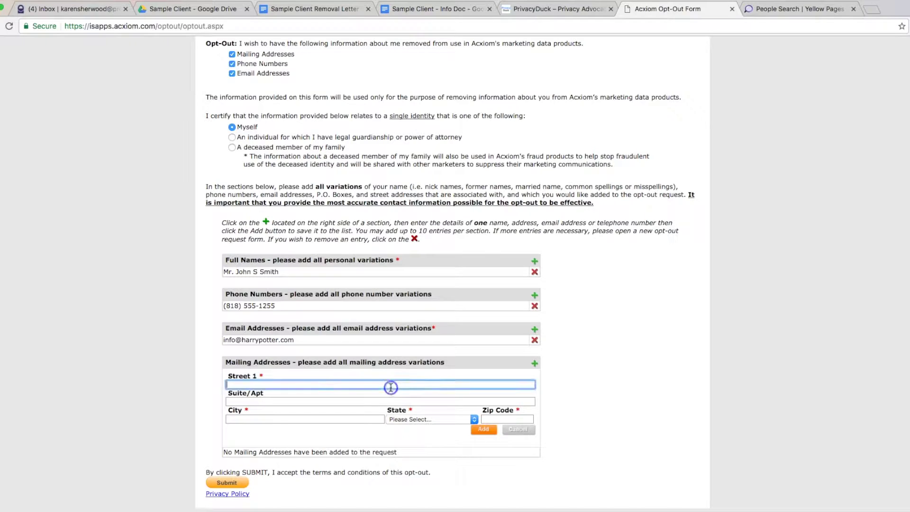
pyautogui.write('123')
pyautogui.press('Down')
pyautogui.press('Down')
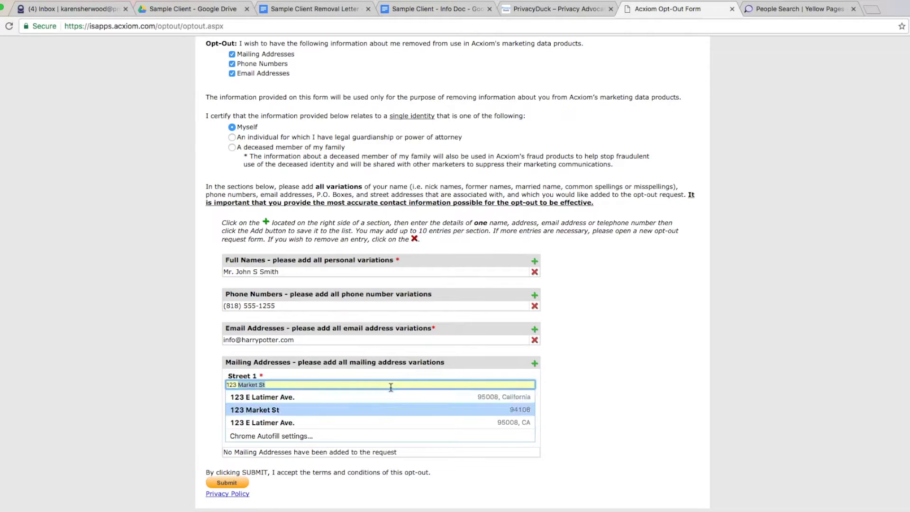
pyautogui.press('Return')
pyautogui.click(484, 428)
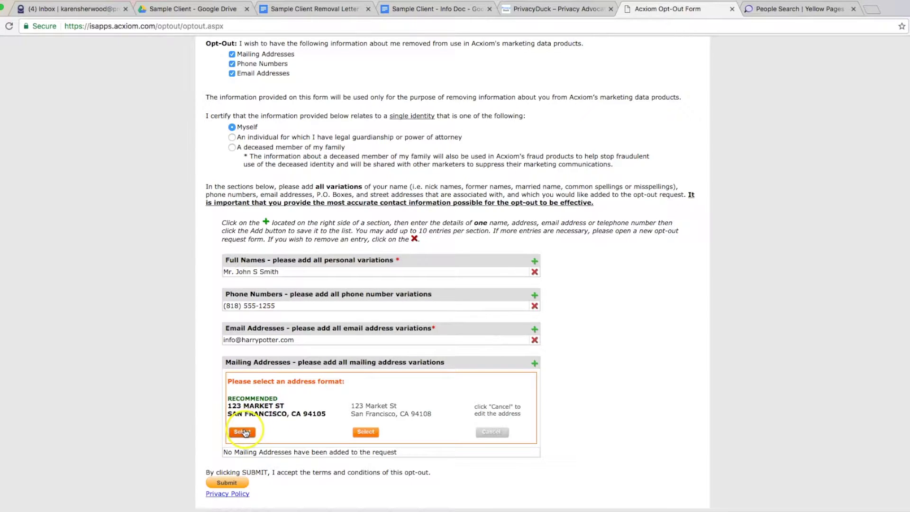
pyautogui.click(243, 432)
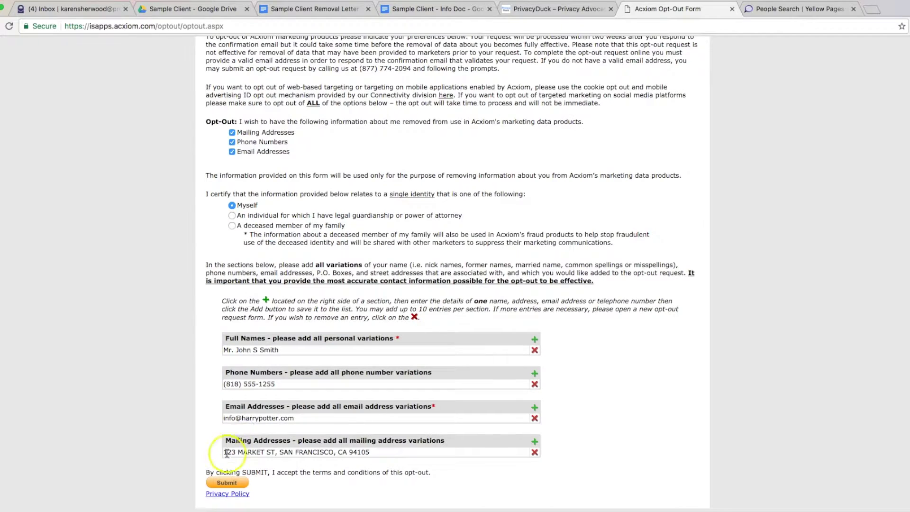
# Step: Paste the removal email from the client info document into the Confirmation Email field
pyautogui.click(227, 483)
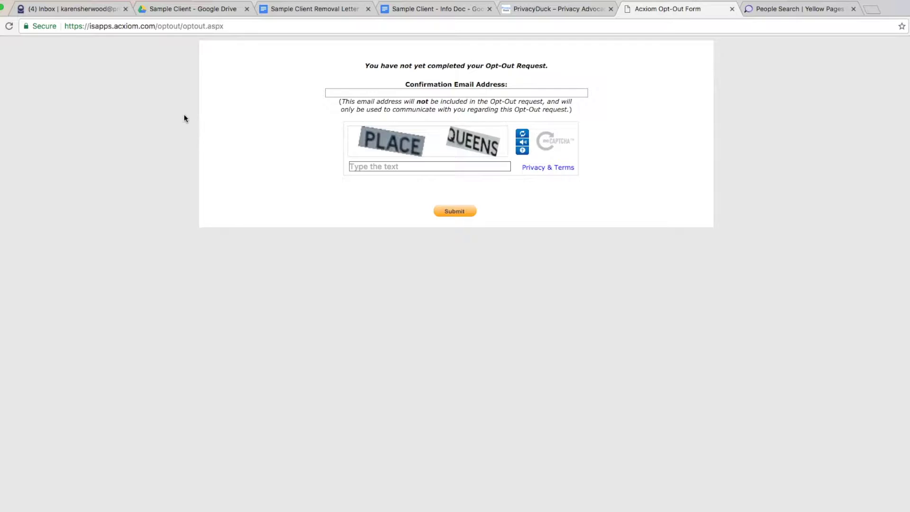
pyautogui.click(433, 10)
pyautogui.tripleClick(349, 398)
pyautogui.hotkey('ctrl', 'c')
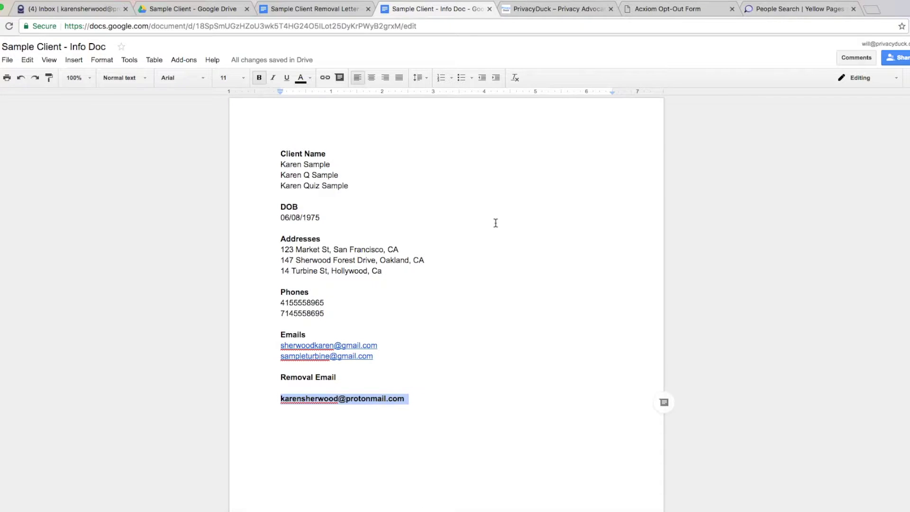
pyautogui.hotkey('ctrl', 'Tab')
pyautogui.hotkey('ctrl', 'Tab')
pyautogui.click(454, 94)
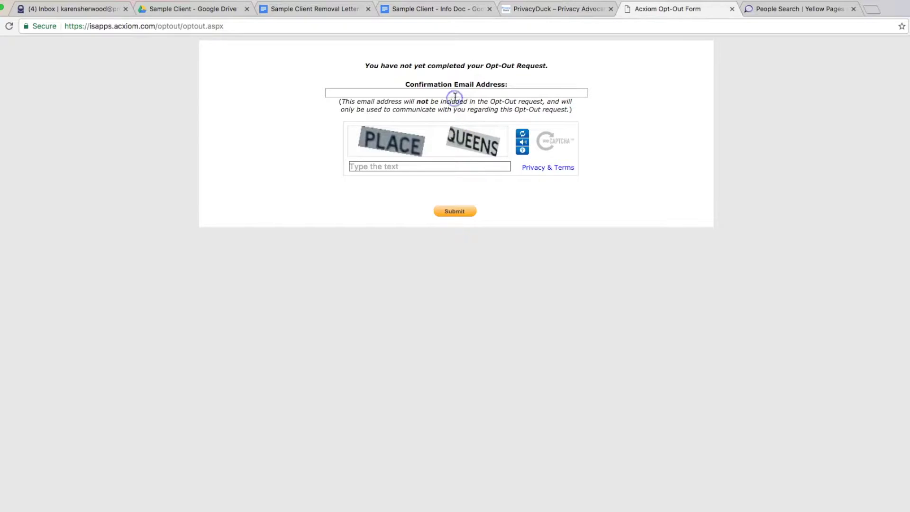
pyautogui.hotkey('ctrl', 'v')
# Step: Answer the CAPTCHA with 'PLACE QUEENS' and submit the opt-out request
pyautogui.click(414, 170)
pyautogui.write('PLACE QUEENS')
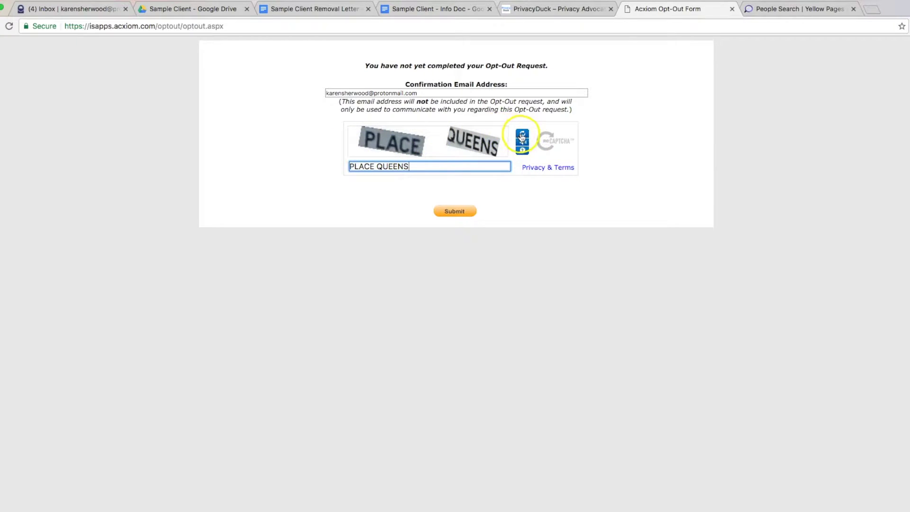
pyautogui.click(464, 212)
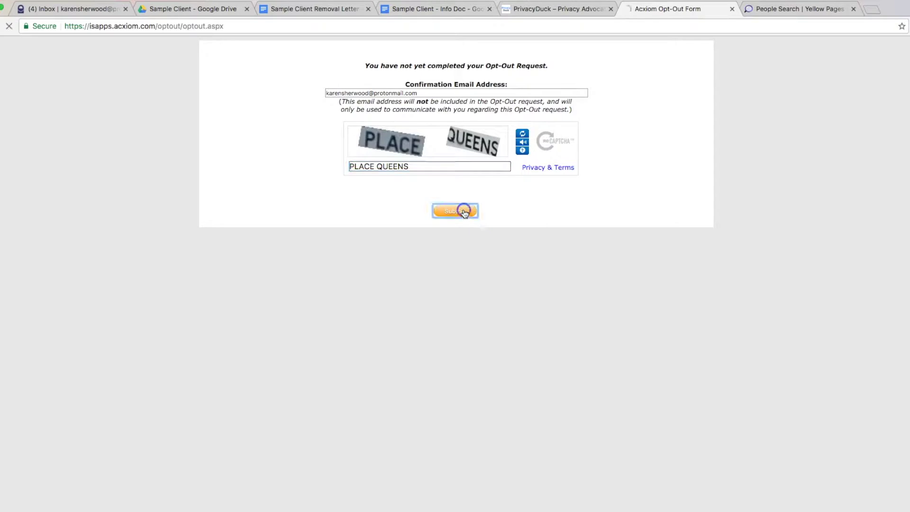
pyautogui.click(364, 85)
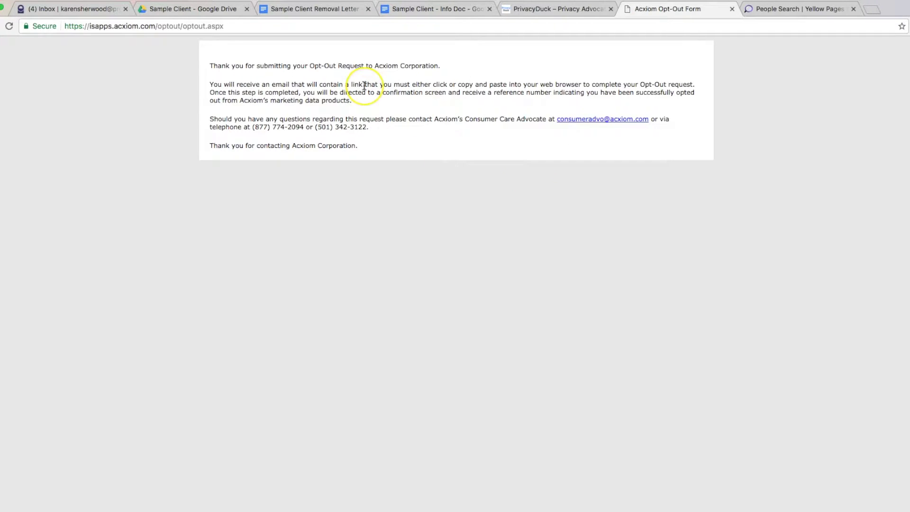
# Step: Refresh the ProtonMail inbox and open Acxiom's Consumer Opt-Out Verification email
pyautogui.click(371, 110)
pyautogui.click(74, 9)
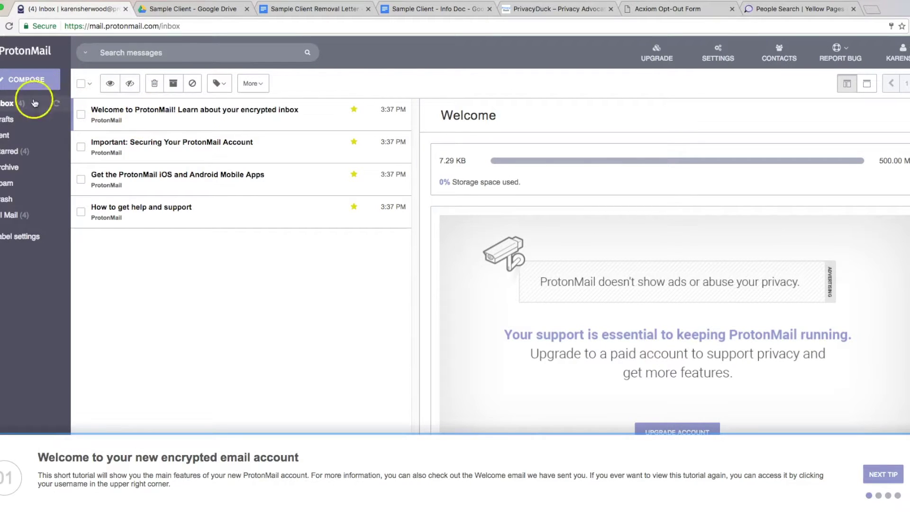
pyautogui.click(12, 151)
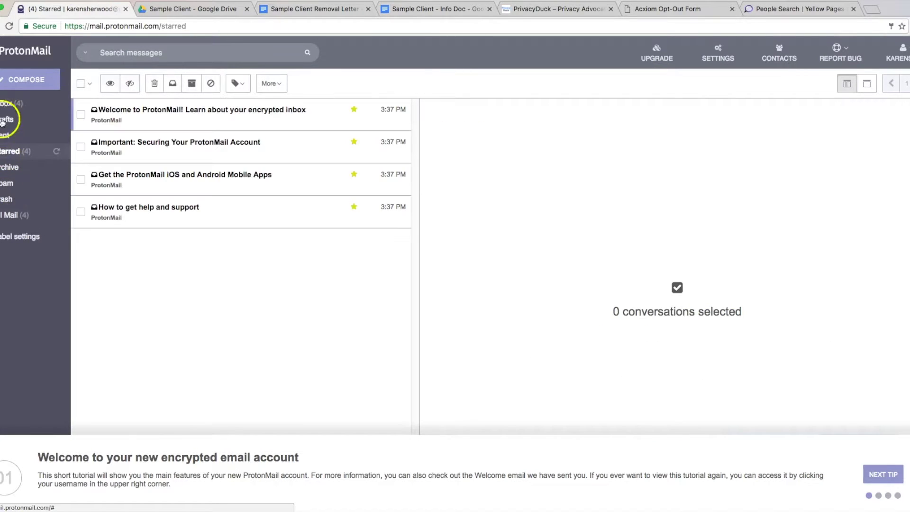
pyautogui.click(6, 104)
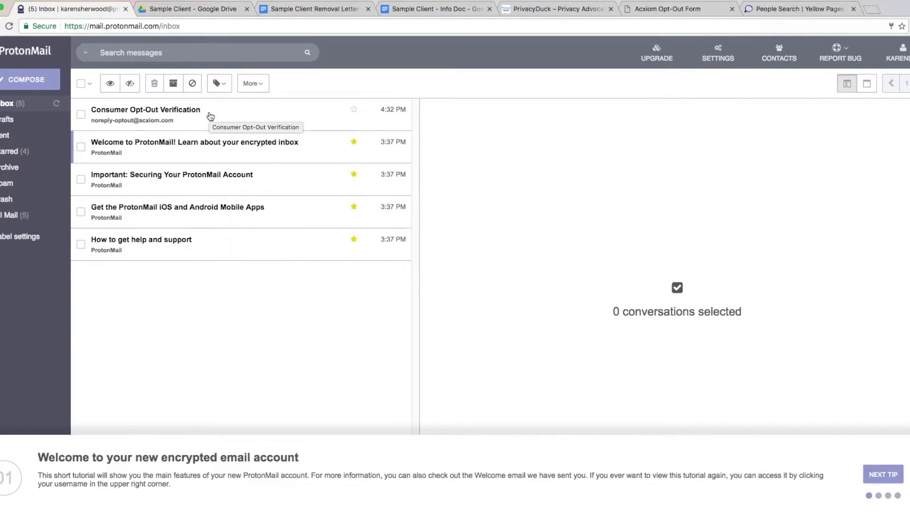
pyautogui.click(224, 122)
pyautogui.click(232, 120)
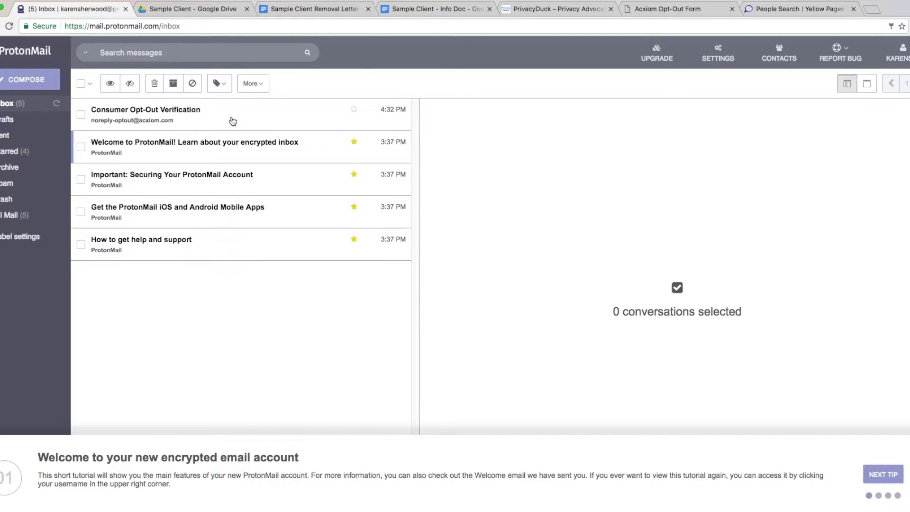
pyautogui.click(232, 121)
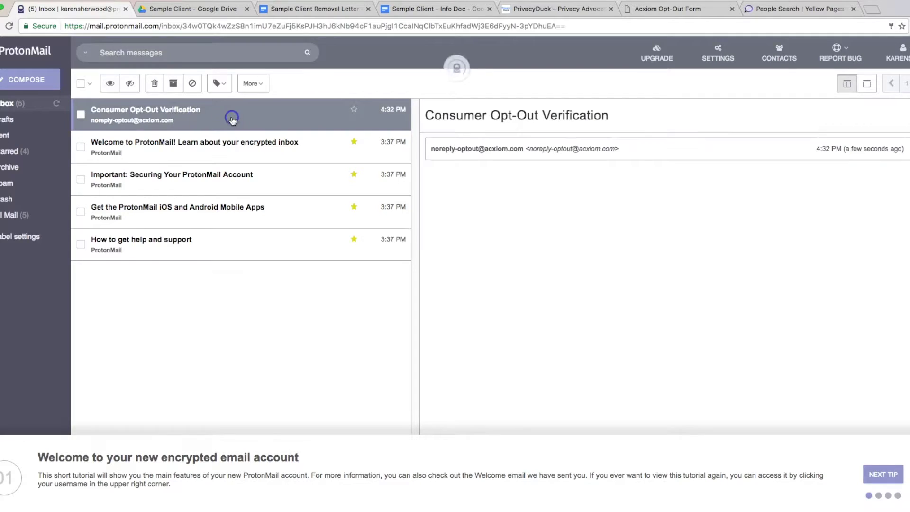
# Step: Copy the confirmation URL from the email body and return to the Acxiom Opt-Out Form tab
pyautogui.click(561, 243)
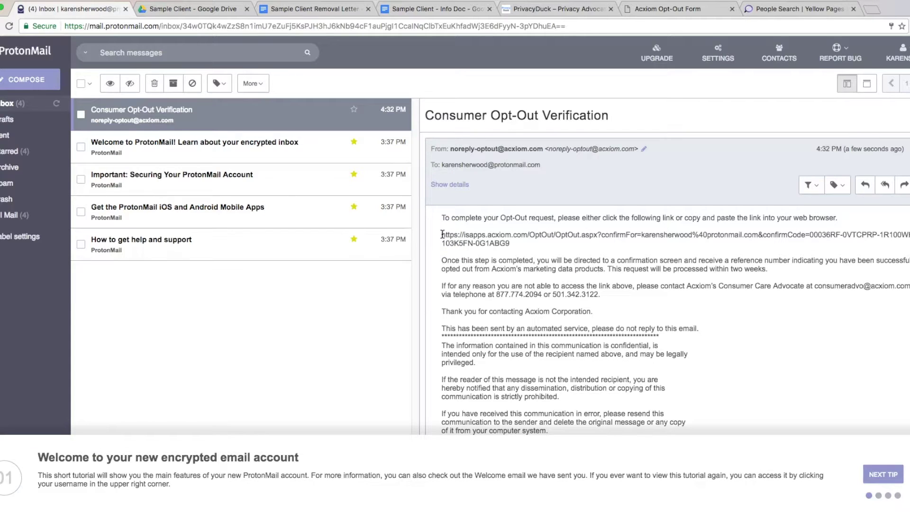
pyautogui.moveTo(442, 234); pyautogui.dragTo(546, 255)
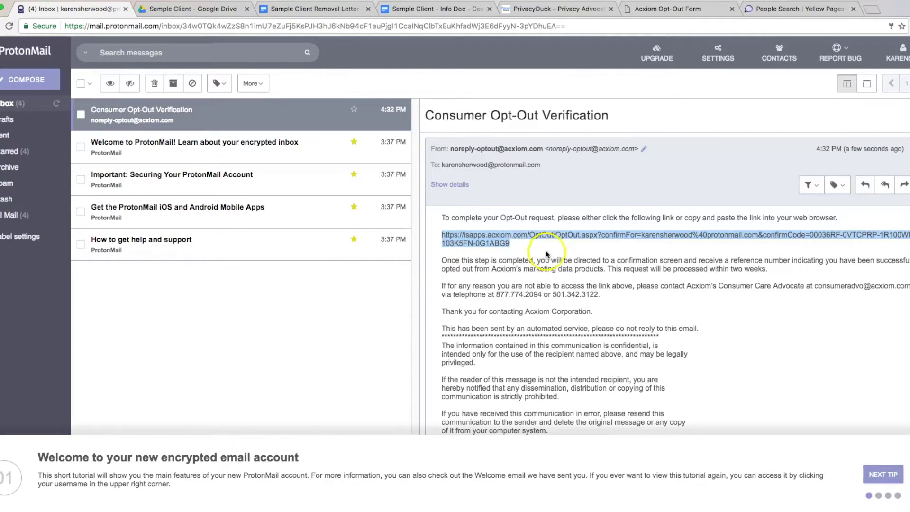
pyautogui.click(545, 255)
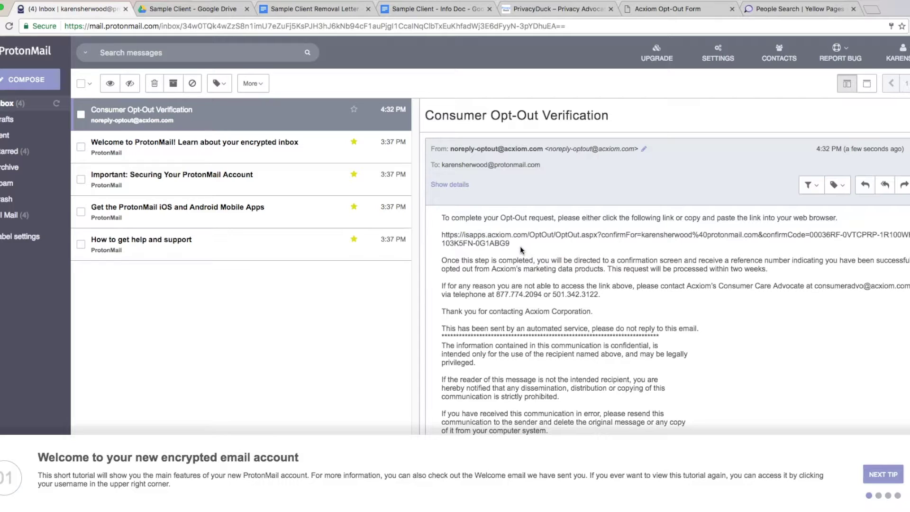
pyautogui.moveTo(520, 245); pyautogui.dragTo(454, 230)
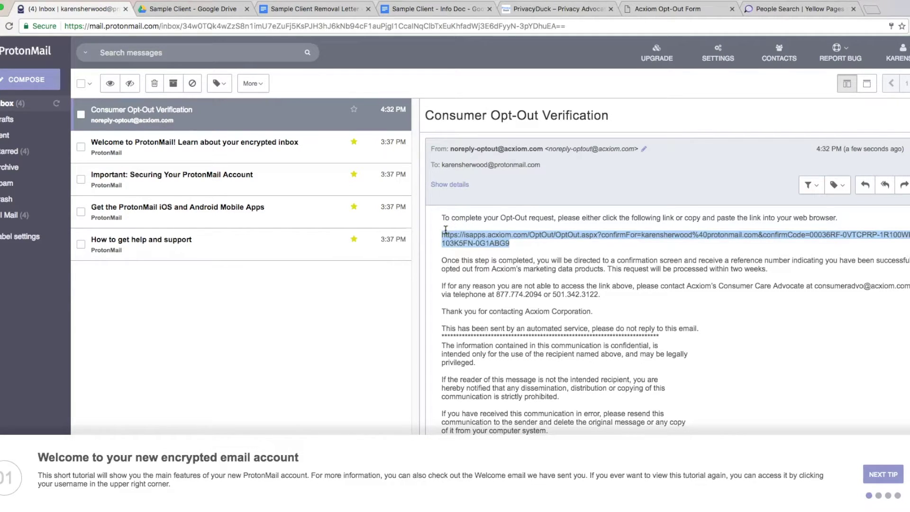
pyautogui.click(672, 9)
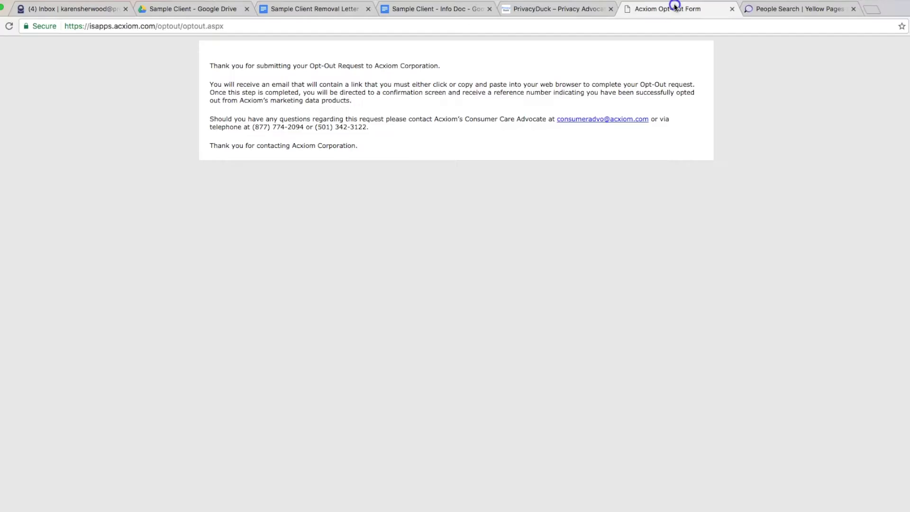
# Step: Load the pasted confirmation link in the Acxiom tab's address bar
pyautogui.click(658, 27)
pyautogui.press('super+v')
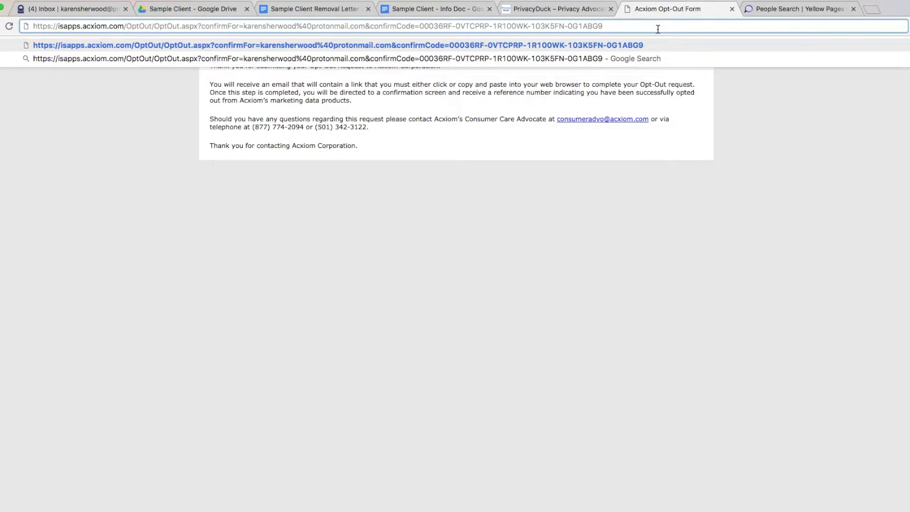
pyautogui.press('Return')
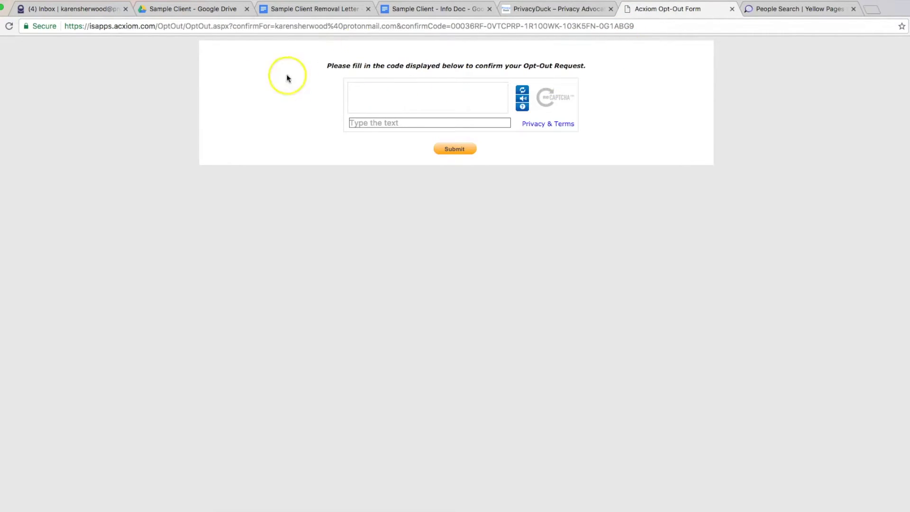
pyautogui.click(452, 27)
pyautogui.click(450, 27)
pyautogui.moveTo(450, 28); pyautogui.dragTo(634, 26)
# Step: Answer the CAPTCHA with 'MAZATLAN WESTPORT' and submit to confirm the opt-out
pyautogui.click(427, 123)
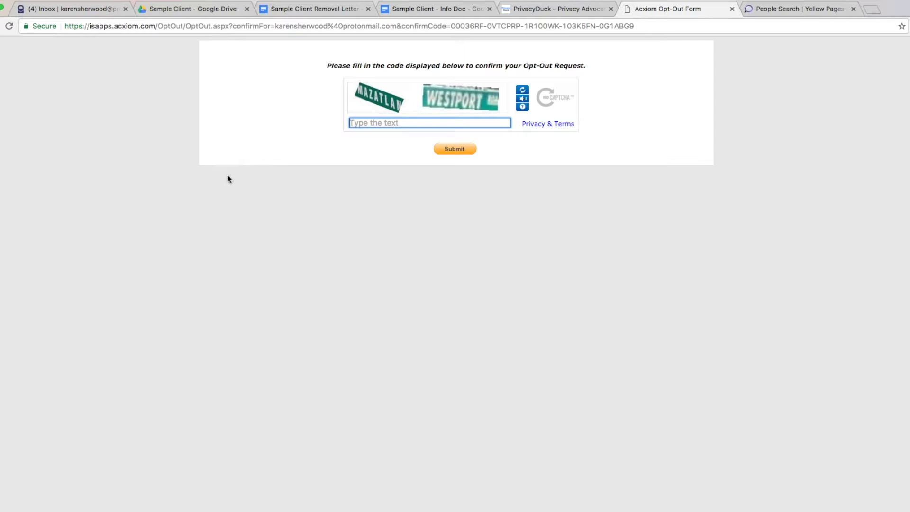
pyautogui.write('MAZATLAN WESTPORT')
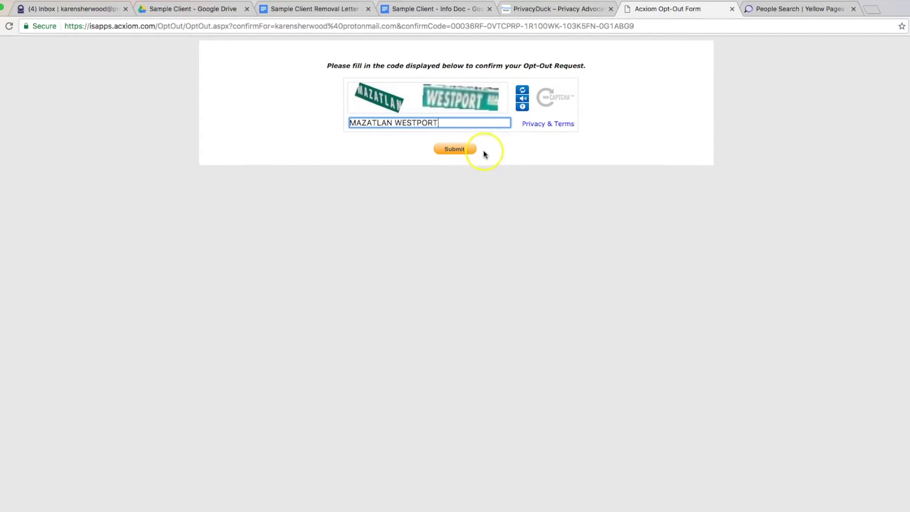
pyautogui.click(449, 150)
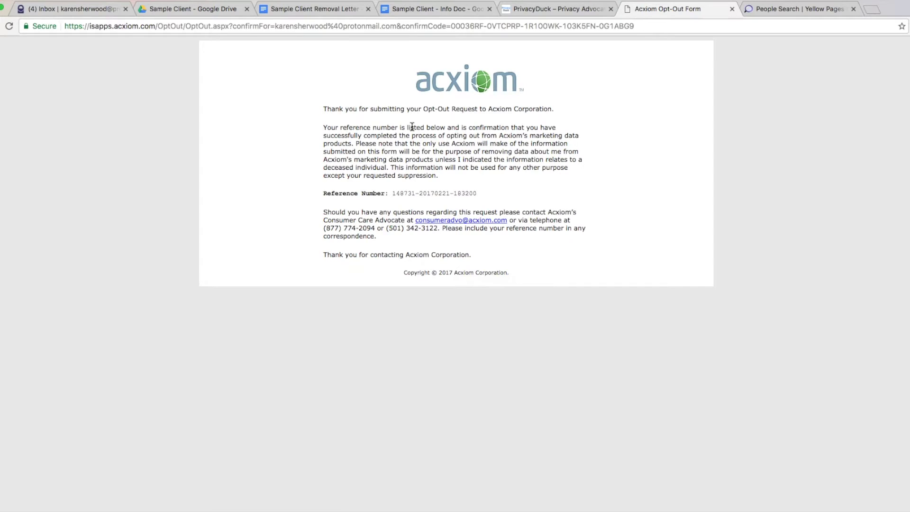
# Step: Leave the Acxiom reference number page and return to the PrivacyDuck tab
pyautogui.click(542, 10)
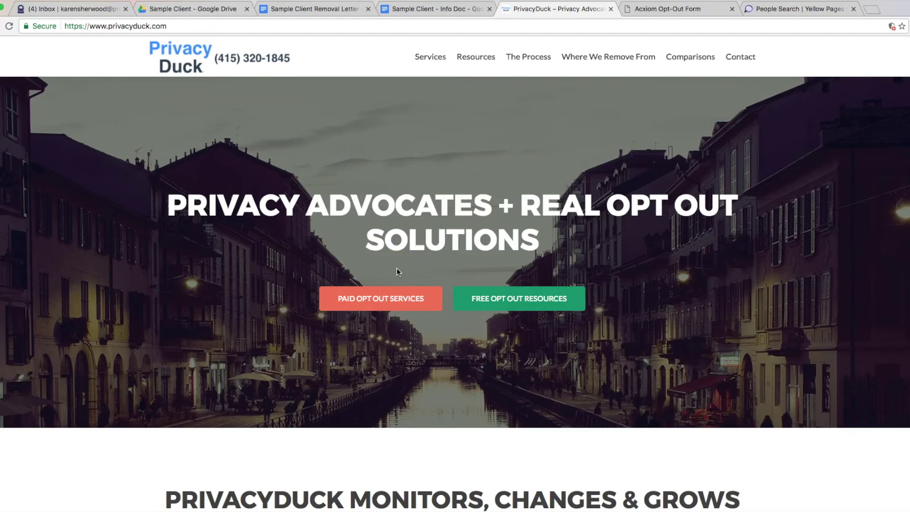
pyautogui.click(300, 197)
pyautogui.click(301, 57)
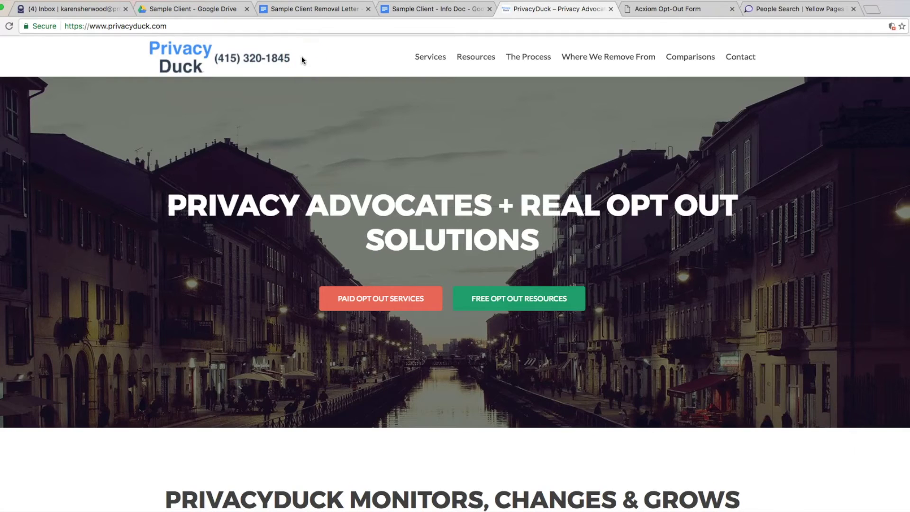